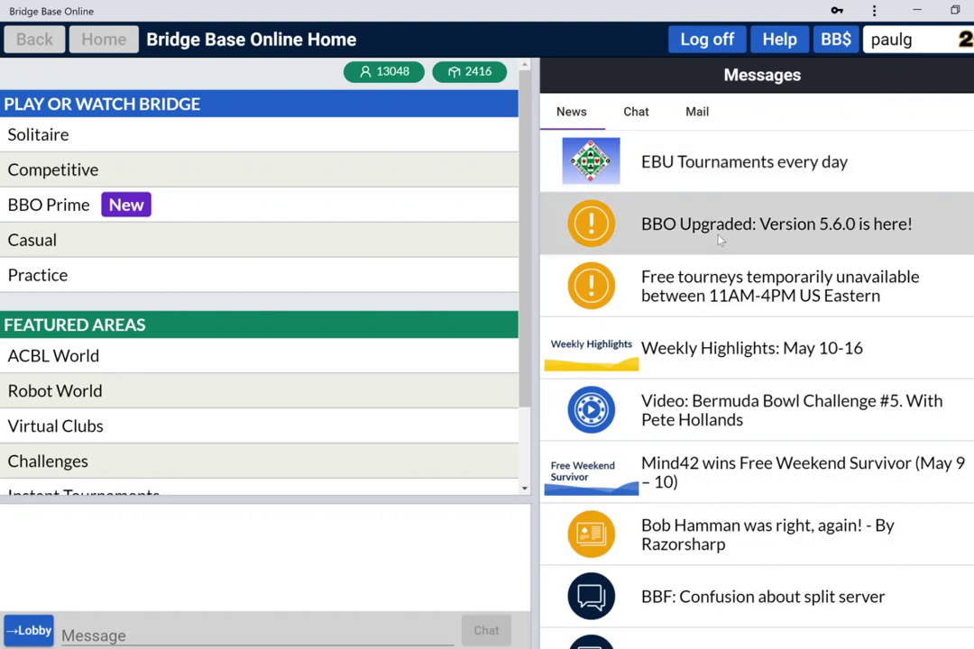
Read the news article about the BBO Version 5.6.0 upgrade, close it and show the list of people online
{"action": "left_click", "coordinate": [720, 236]}
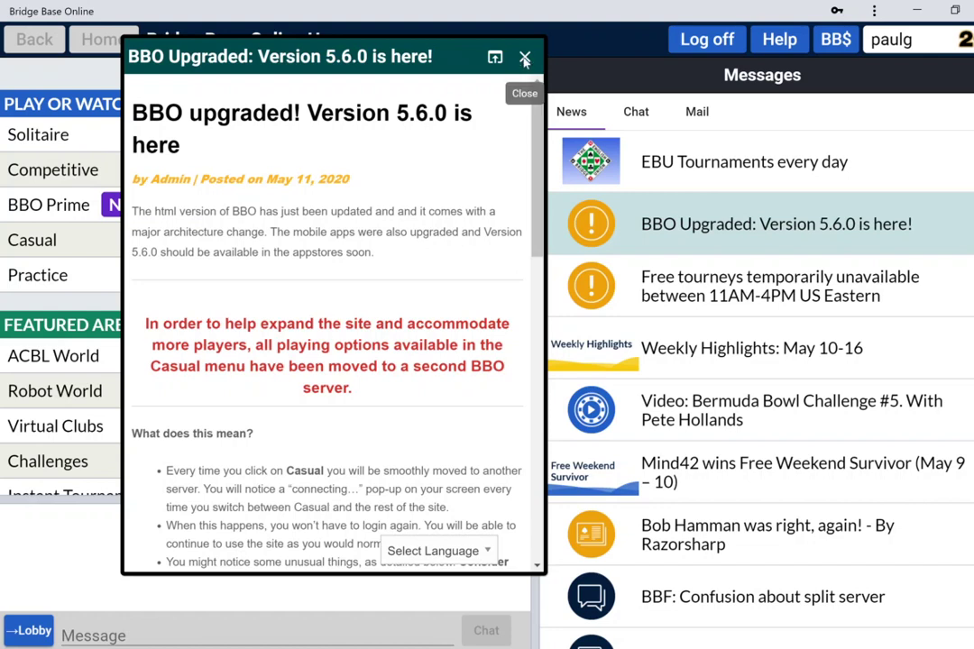
{"action": "left_click", "coordinate": [524, 57]}
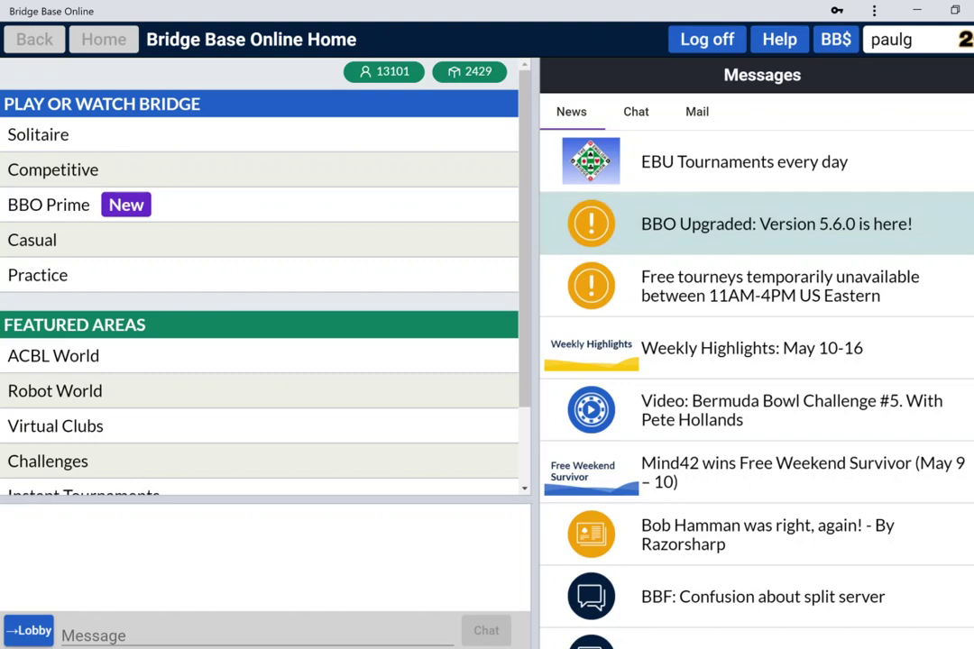
{"action": "left_click", "coordinate": [383, 72]}
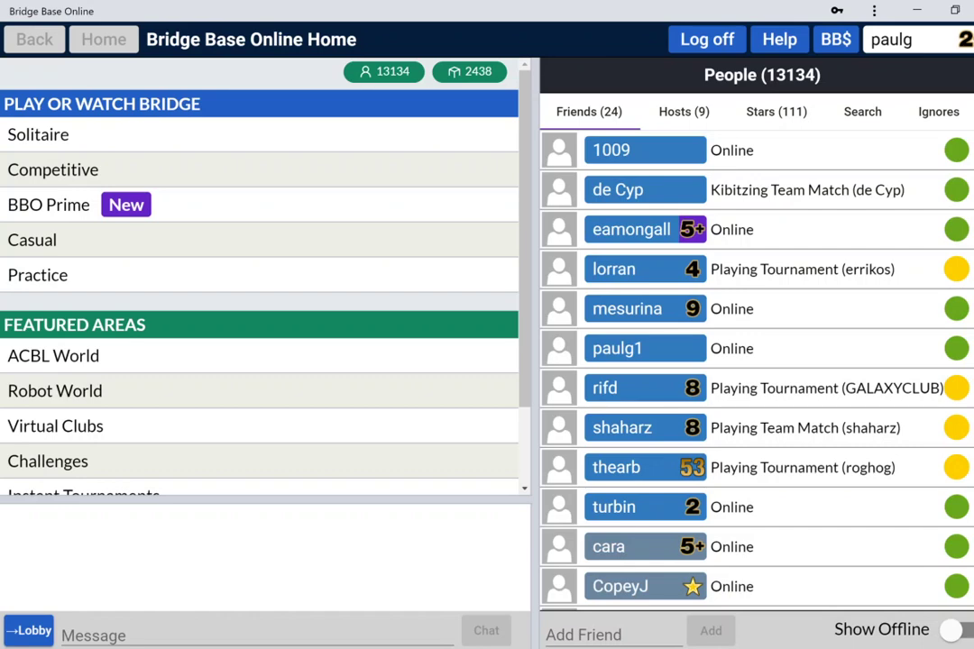
Start a relaxed game table in the Casual area with permission required to play and the table set to invisible
{"action": "left_click", "coordinate": [389, 240]}
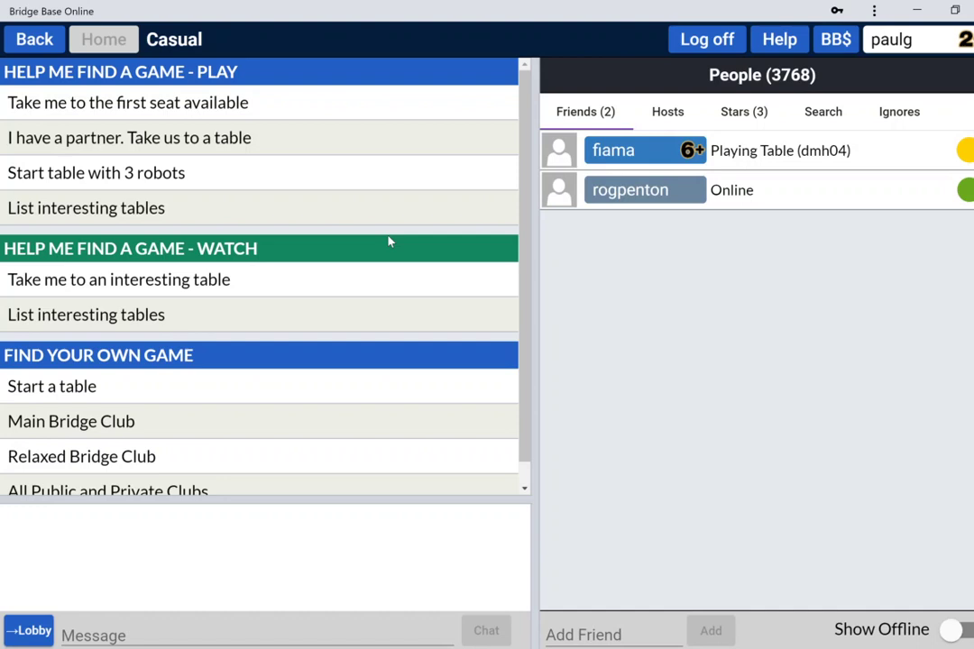
{"action": "left_click", "coordinate": [281, 390]}
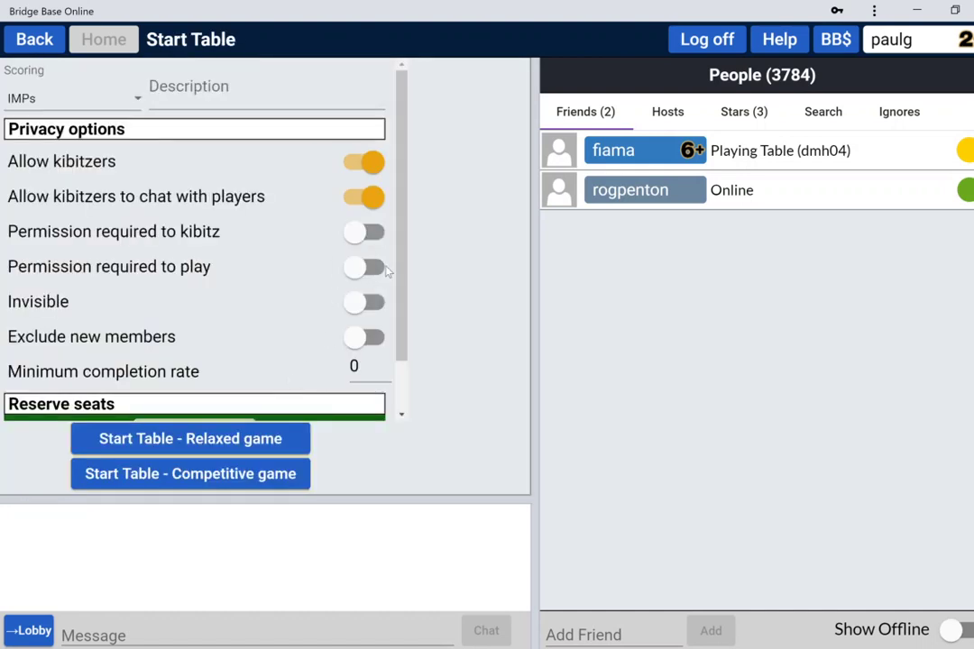
{"action": "left_click", "coordinate": [370, 266]}
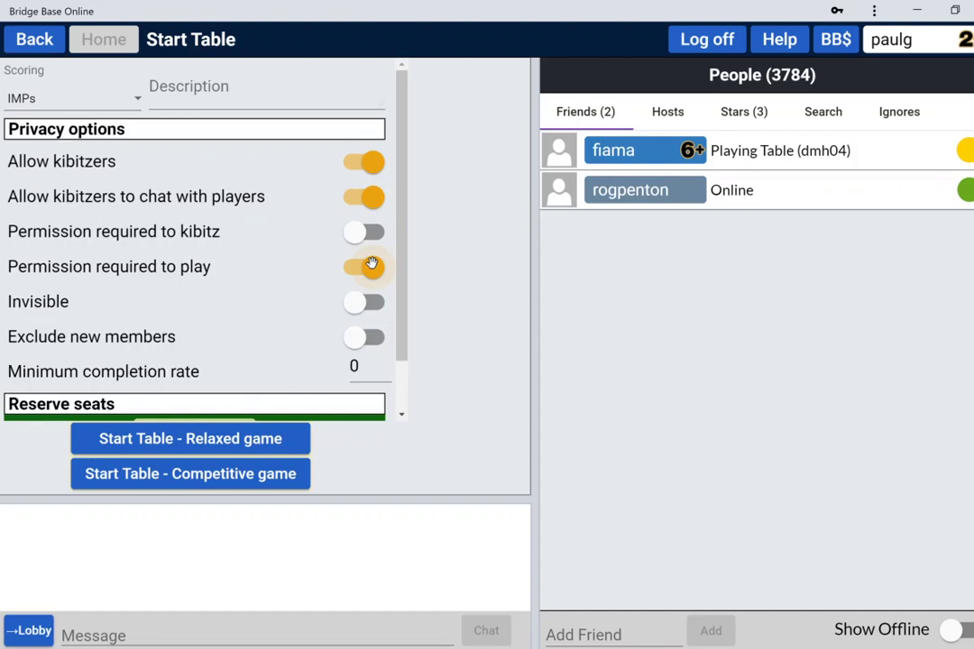
{"action": "left_click", "coordinate": [368, 303]}
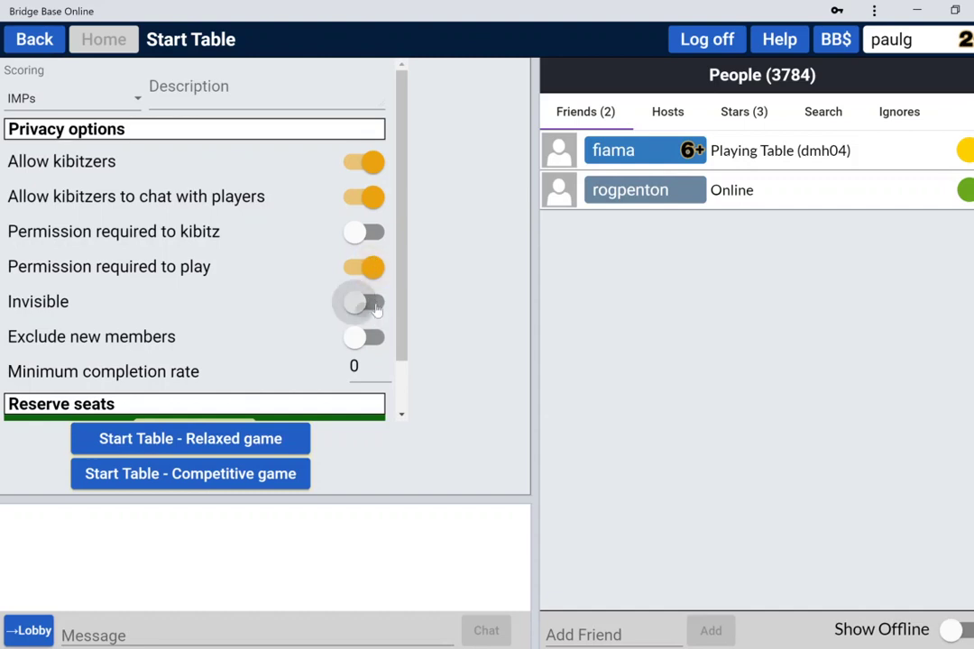
{"action": "left_click", "coordinate": [224, 447]}
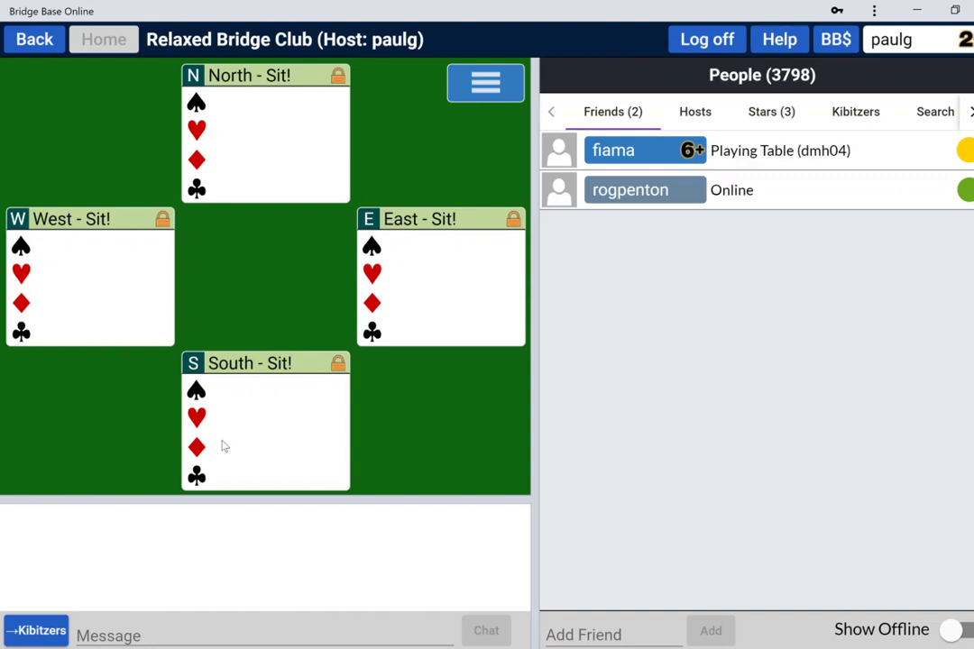
Sit in the East seat of the new table and reserve the North seat for the friend's username
{"action": "left_click", "coordinate": [453, 220]}
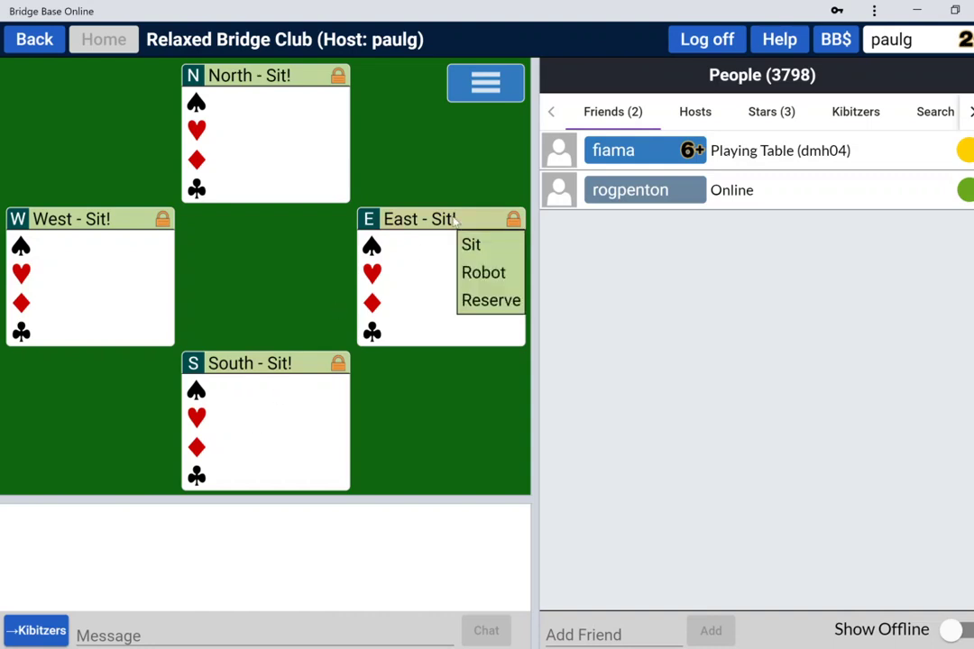
{"action": "left_click", "coordinate": [487, 251]}
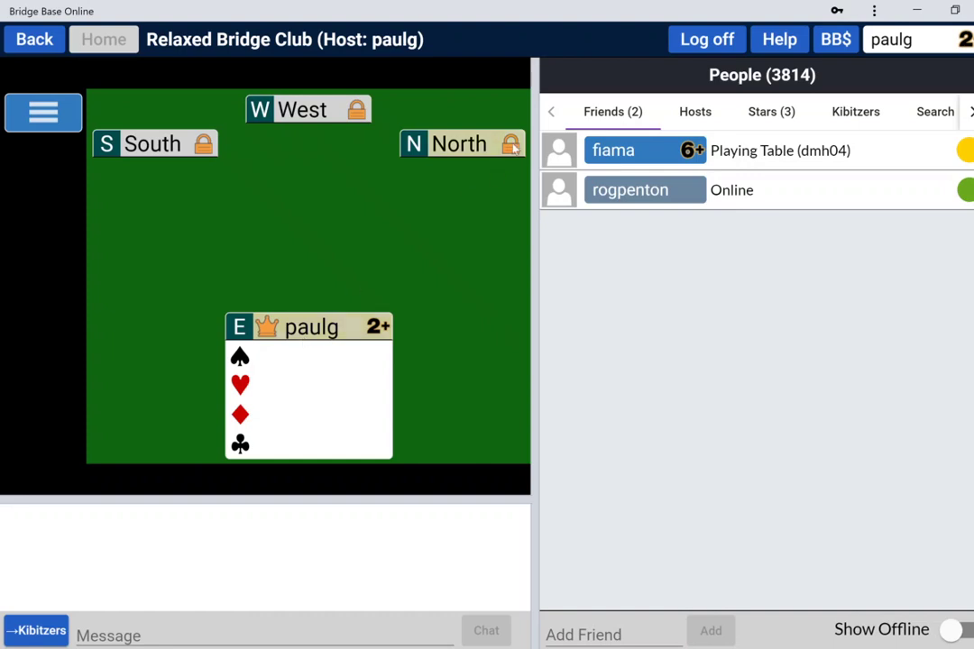
{"action": "left_click", "coordinate": [464, 148]}
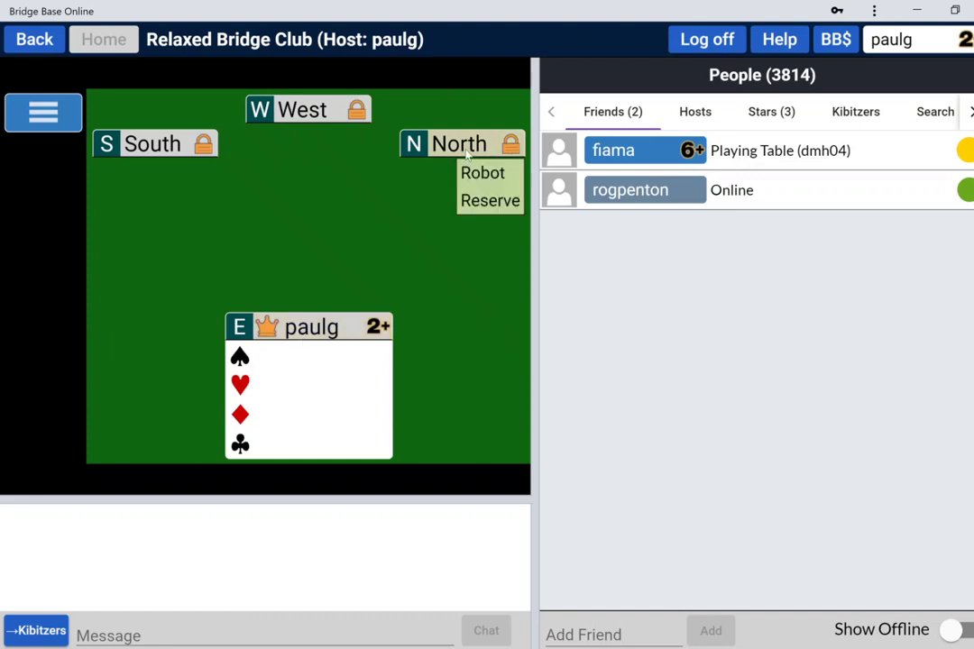
{"action": "left_click", "coordinate": [483, 202]}
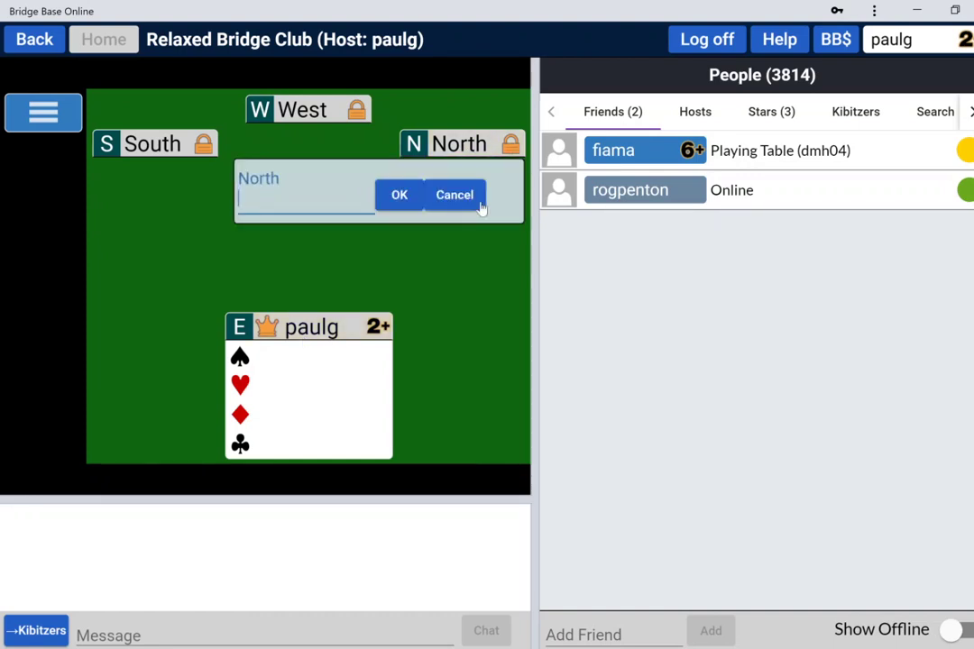
{"action": "type", "text": "paulg1"}
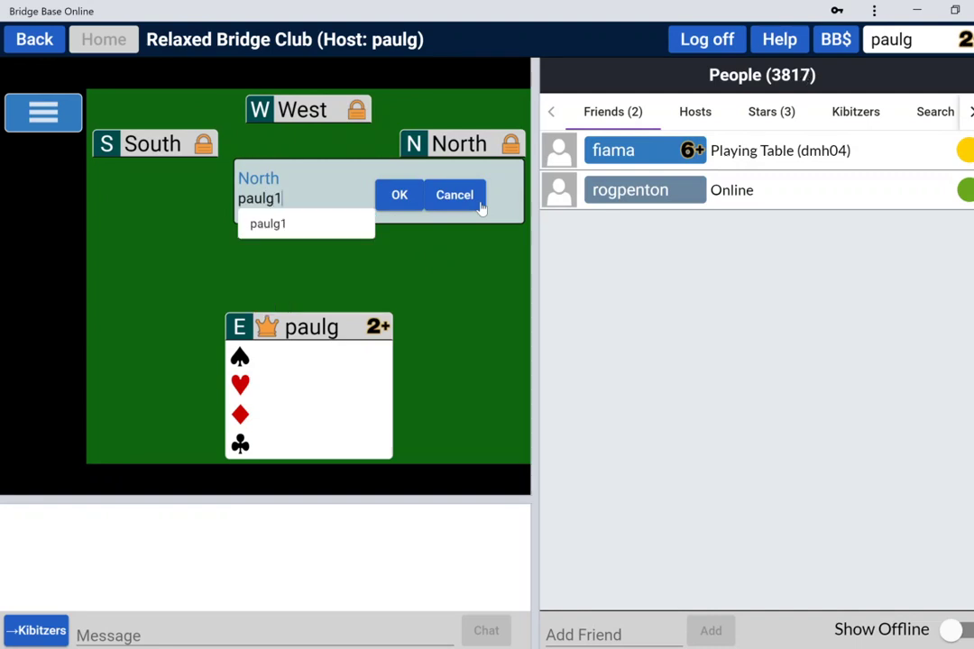
{"action": "left_click", "coordinate": [399, 195]}
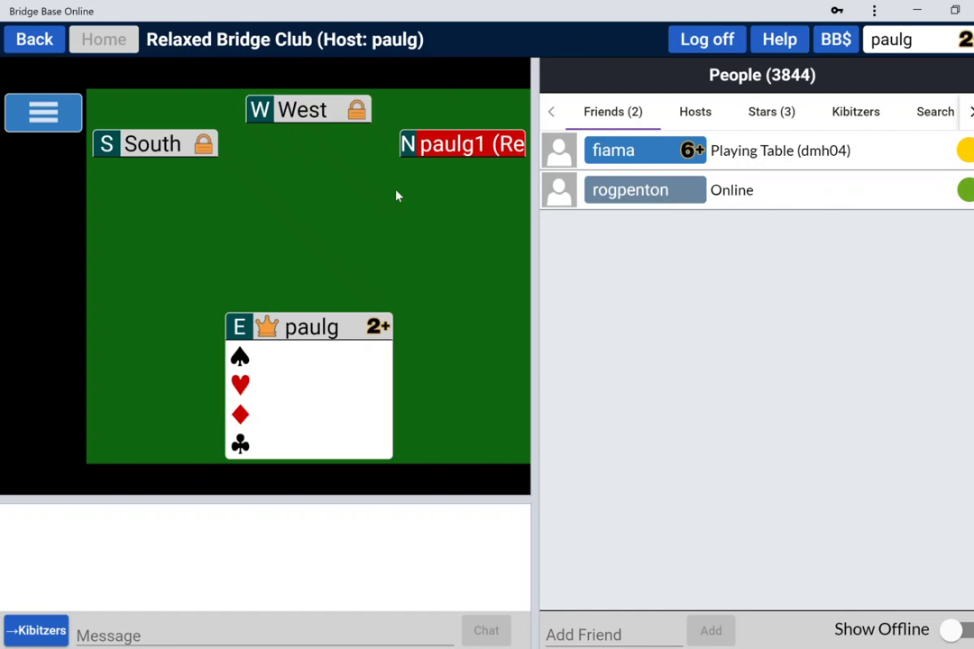
Leave the table, return to the home page and view the profile of the friend invited to the North seat
{"action": "left_click", "coordinate": [36, 40]}
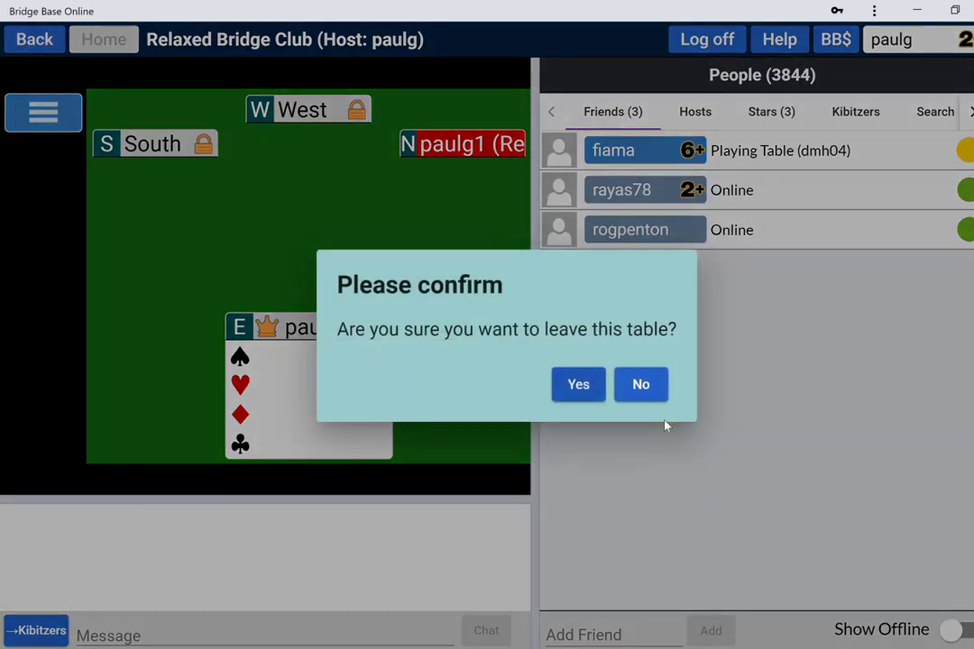
{"action": "left_click", "coordinate": [583, 388]}
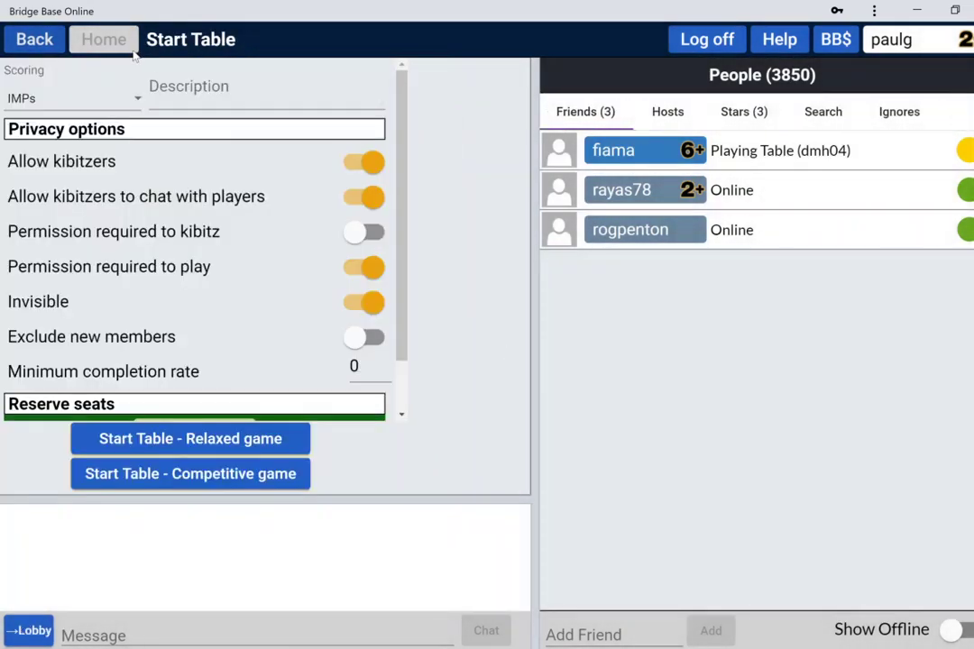
{"action": "left_click", "coordinate": [25, 39]}
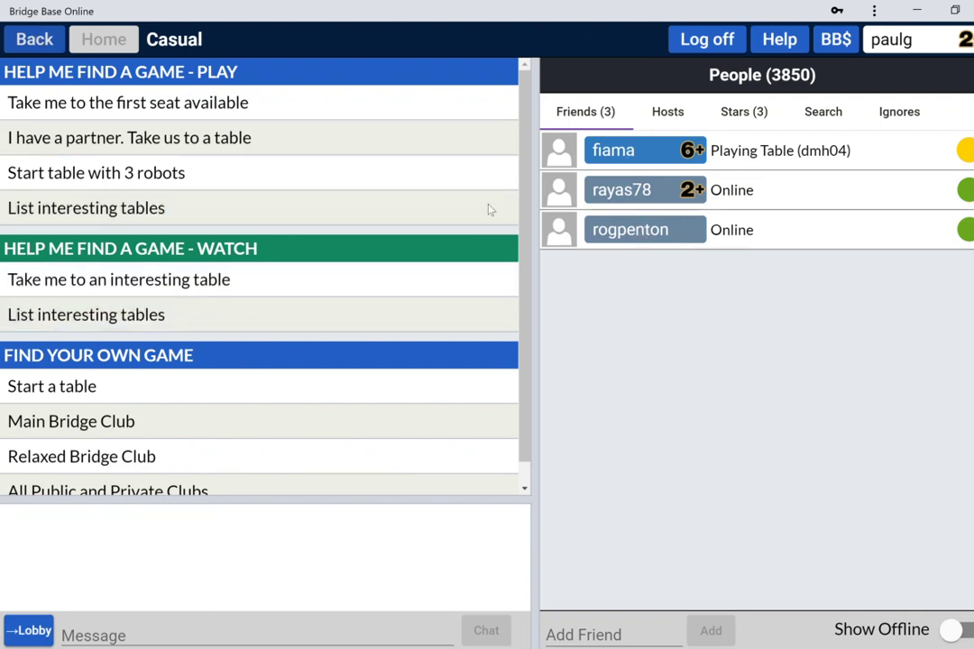
{"action": "left_click", "coordinate": [31, 38]}
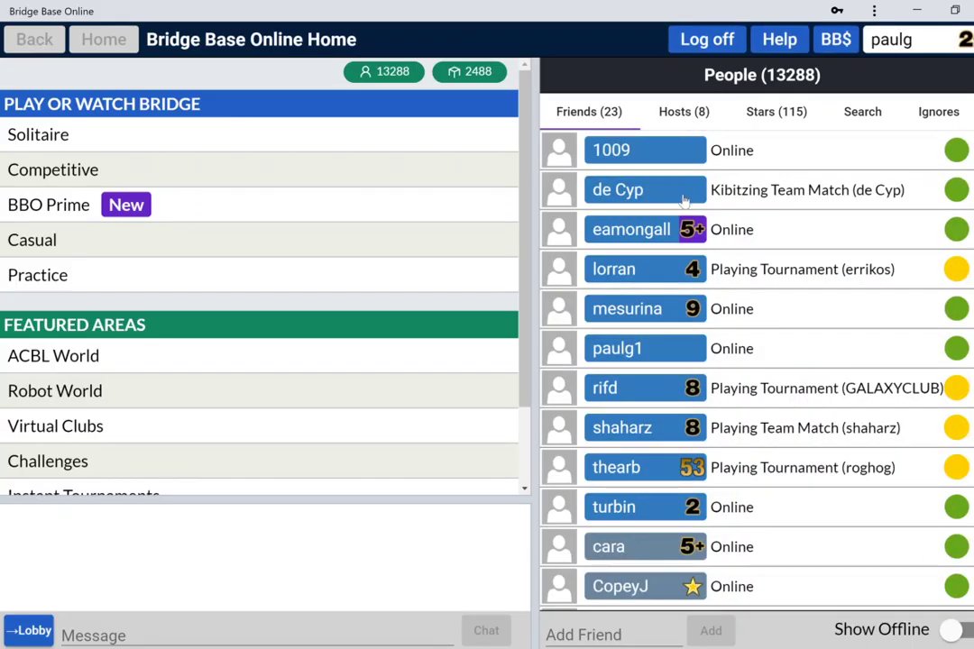
{"action": "left_click", "coordinate": [659, 359]}
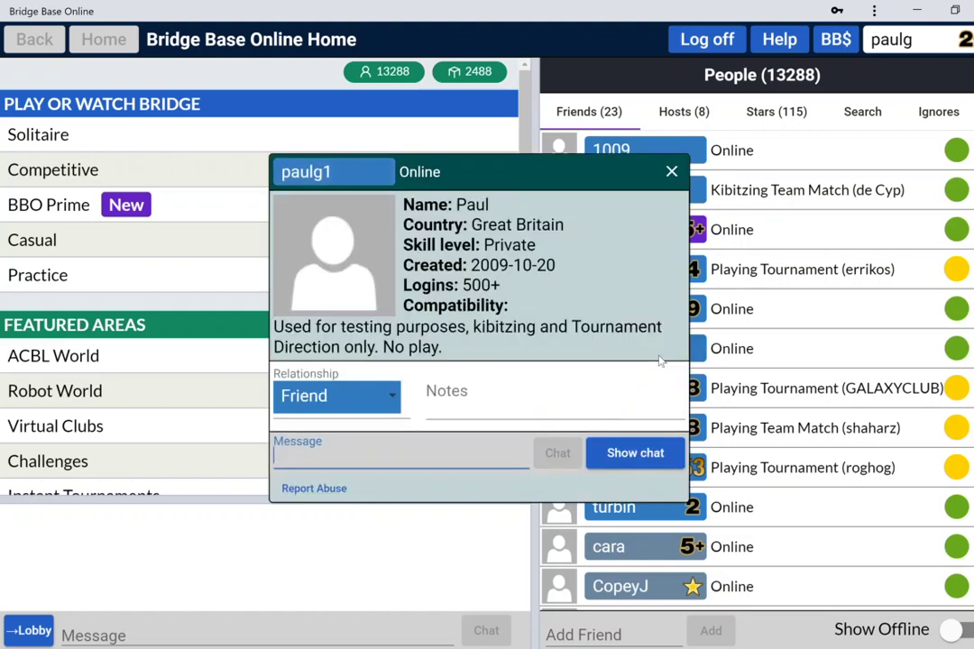
{"action": "left_click", "coordinate": [672, 173]}
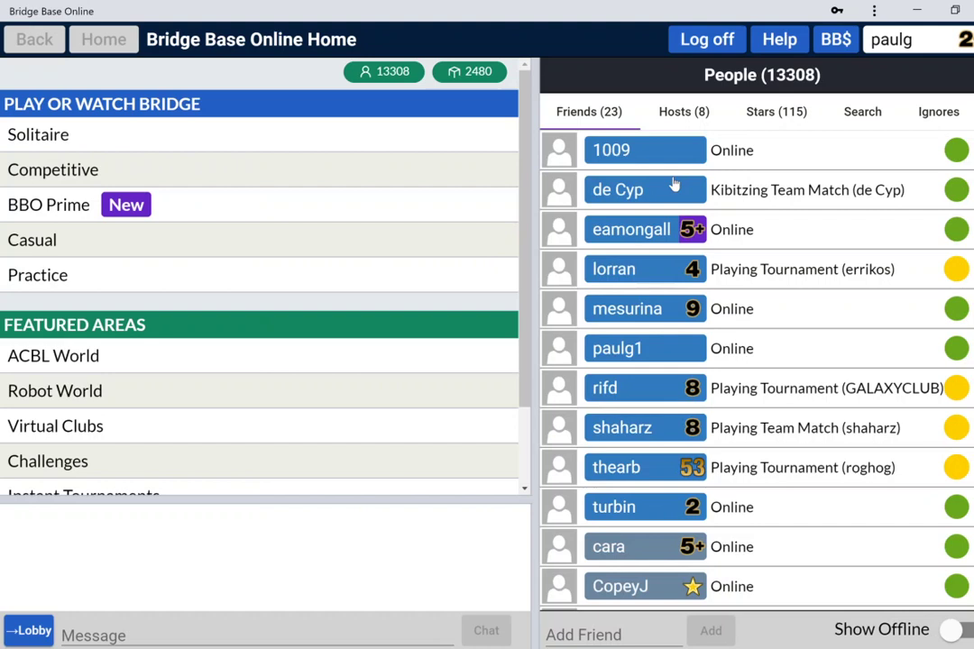
Enter the Casual area and send the friend the private chat message "Please click Casual"
{"action": "left_click", "coordinate": [385, 242]}
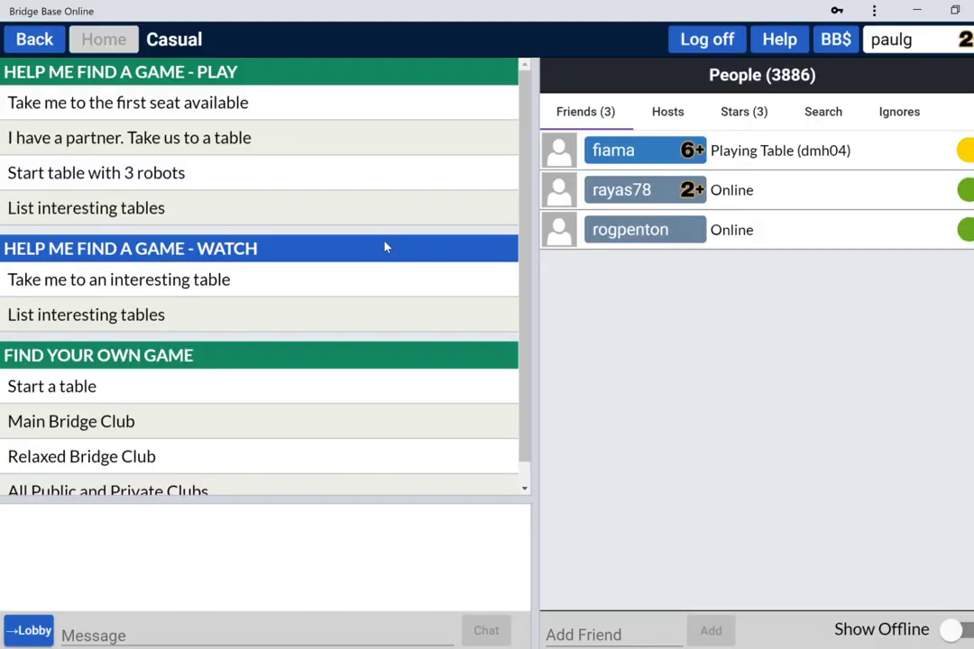
{"action": "left_click", "coordinate": [36, 634]}
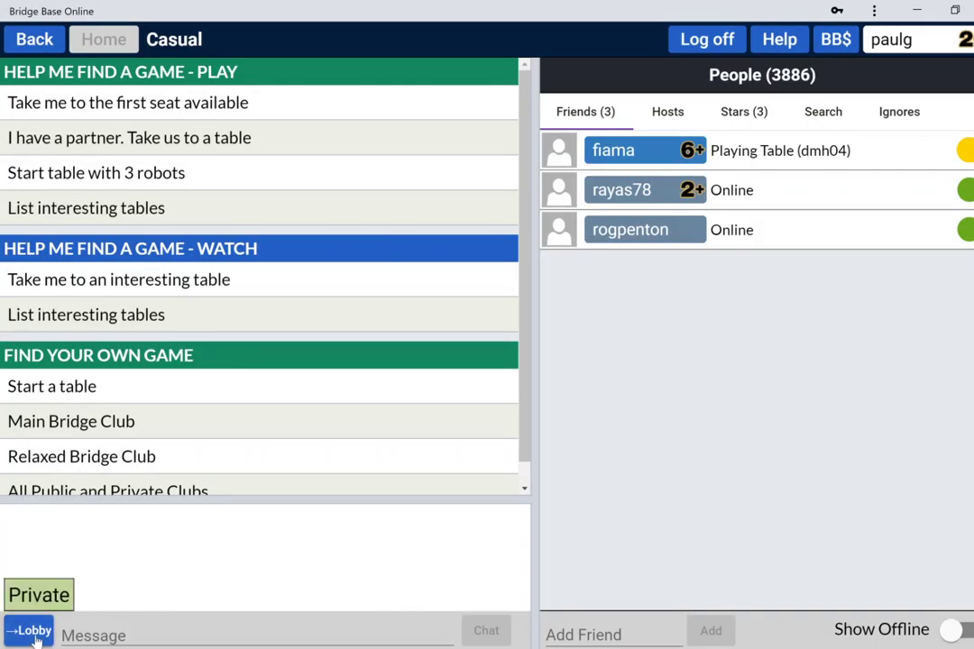
{"action": "left_click", "coordinate": [52, 596]}
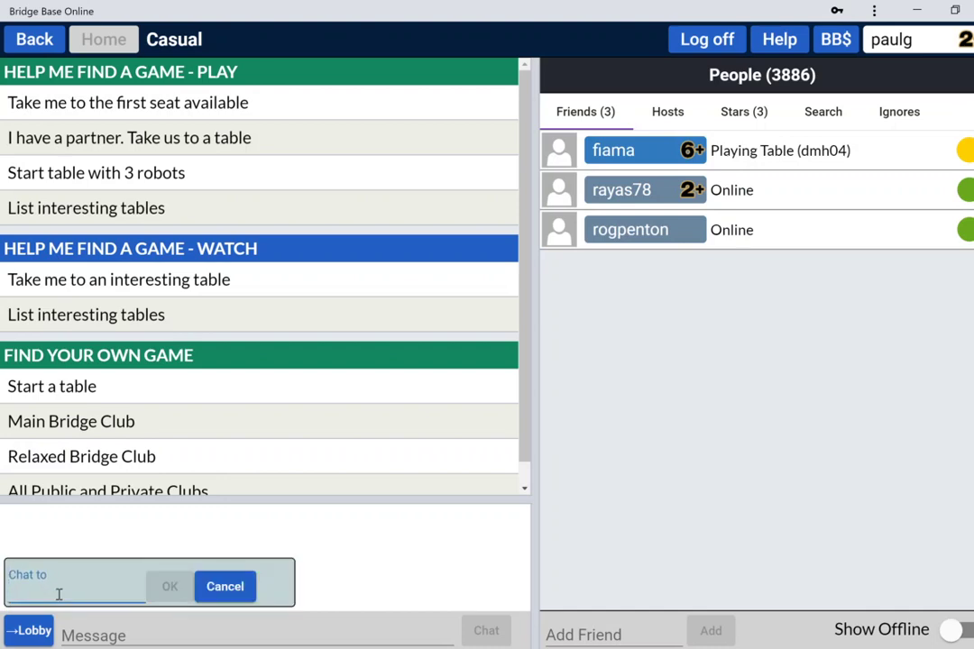
{"action": "type", "text": "paulg1"}
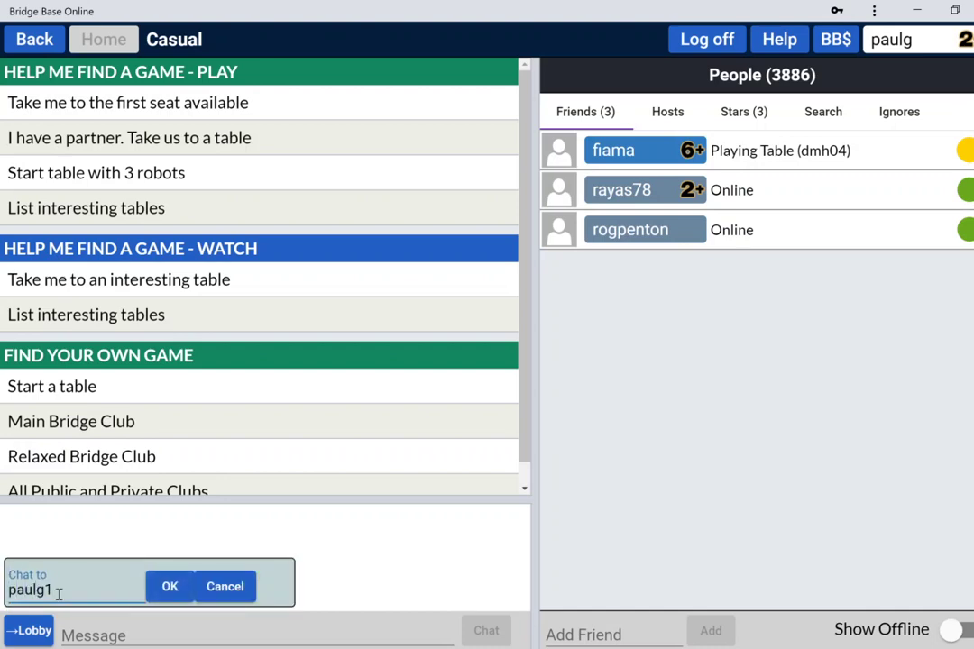
{"action": "left_click", "coordinate": [169, 587]}
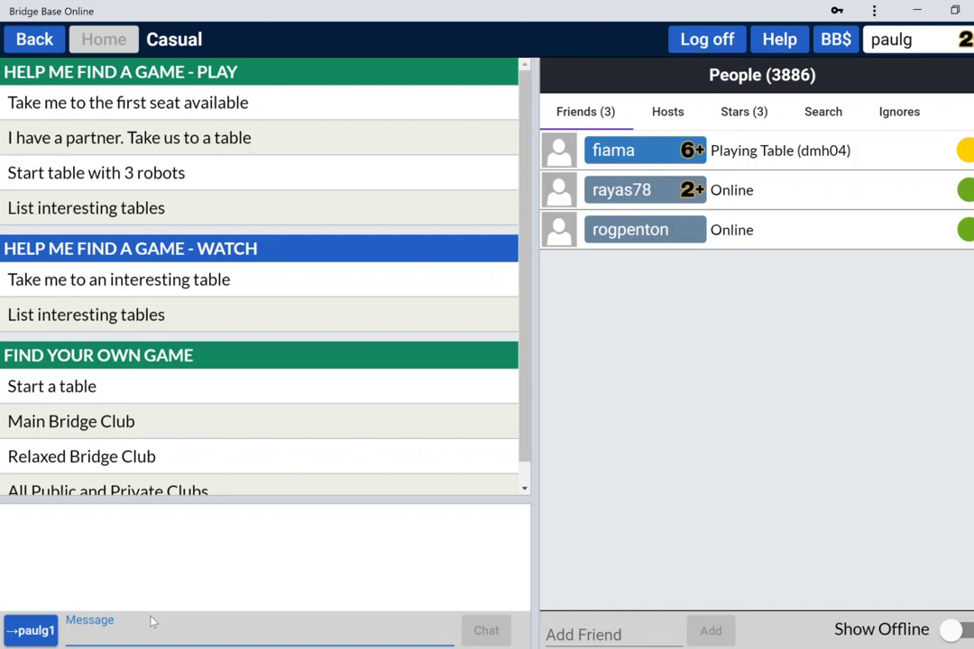
{"action": "type", "text": "Please c"}
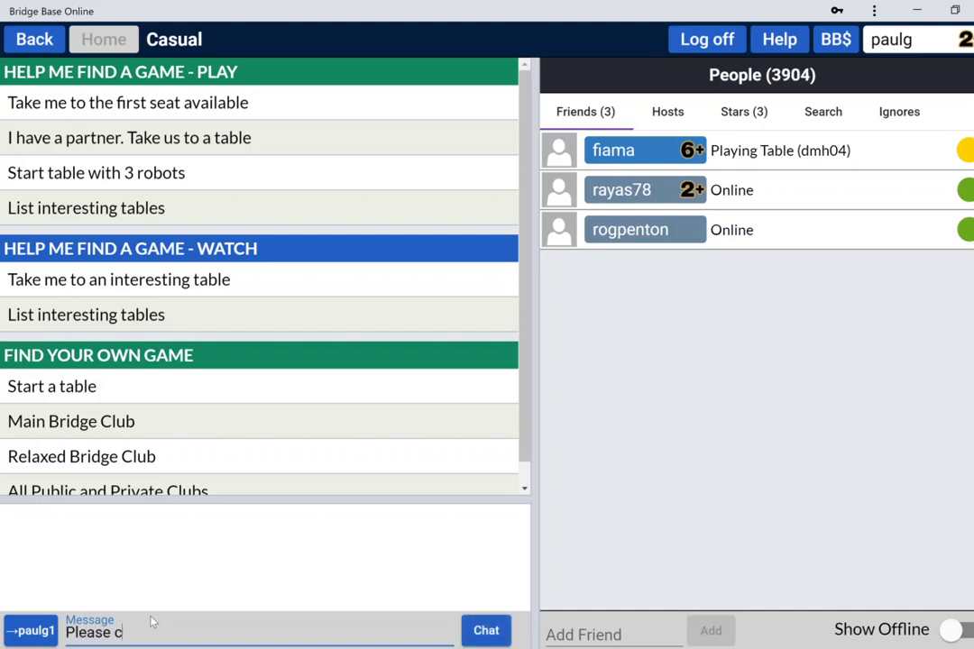
{"action": "type", "text": "lick Casual"}
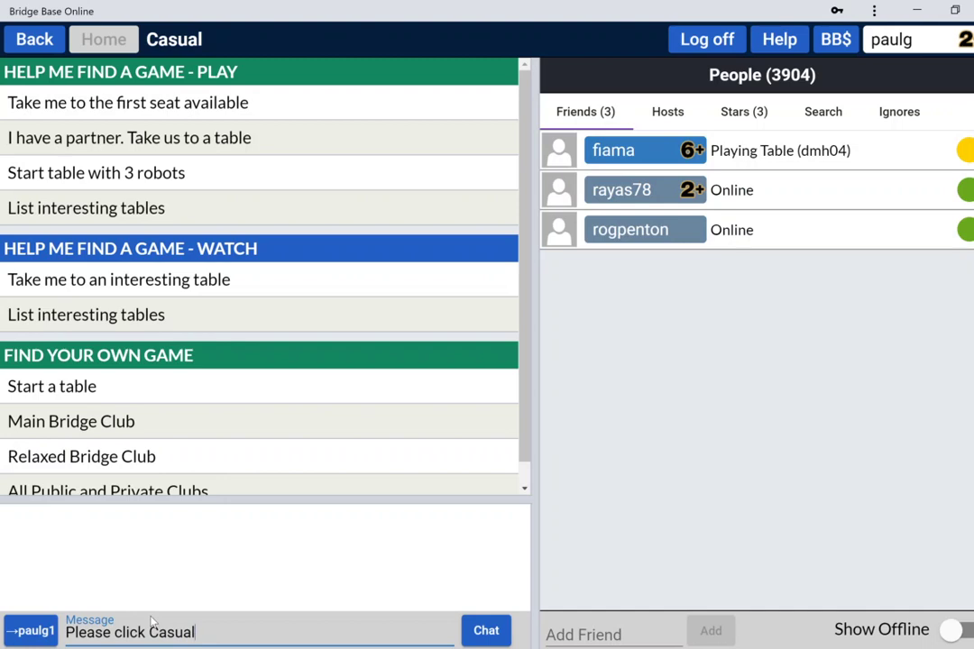
{"action": "left_click", "coordinate": [485, 633]}
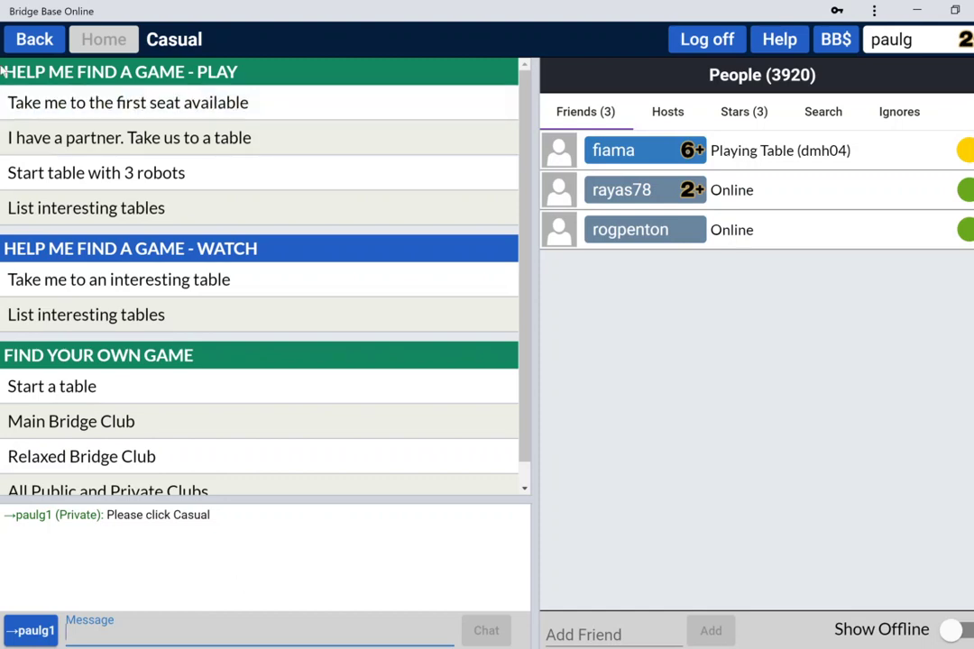
Re-enter the Casual area from the home page and look over the Relaxed Bridge Club tables and the remaining Casual options
{"action": "left_click", "coordinate": [34, 40]}
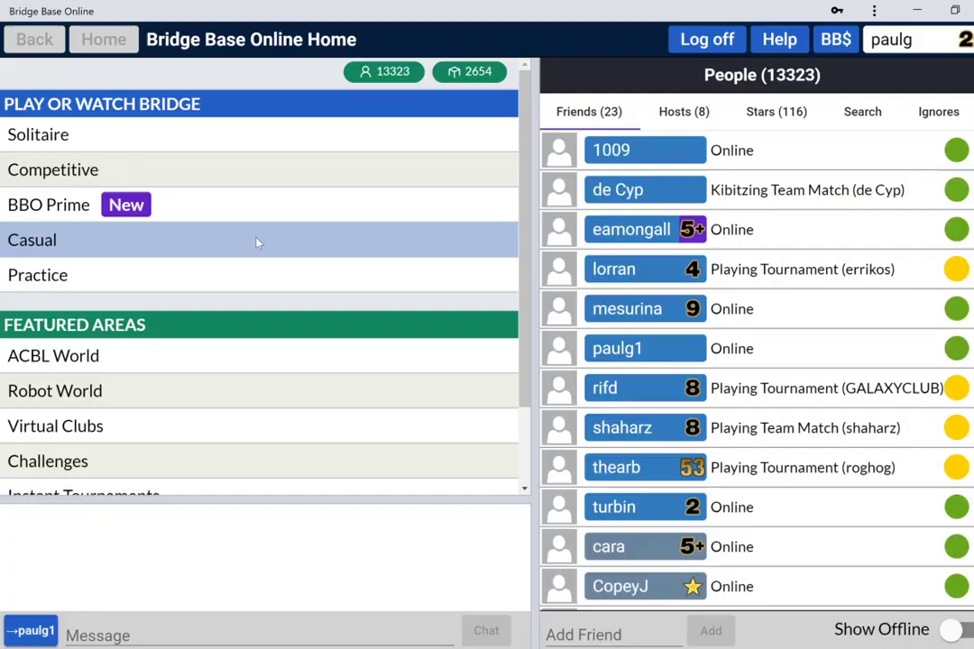
{"action": "left_click", "coordinate": [257, 240]}
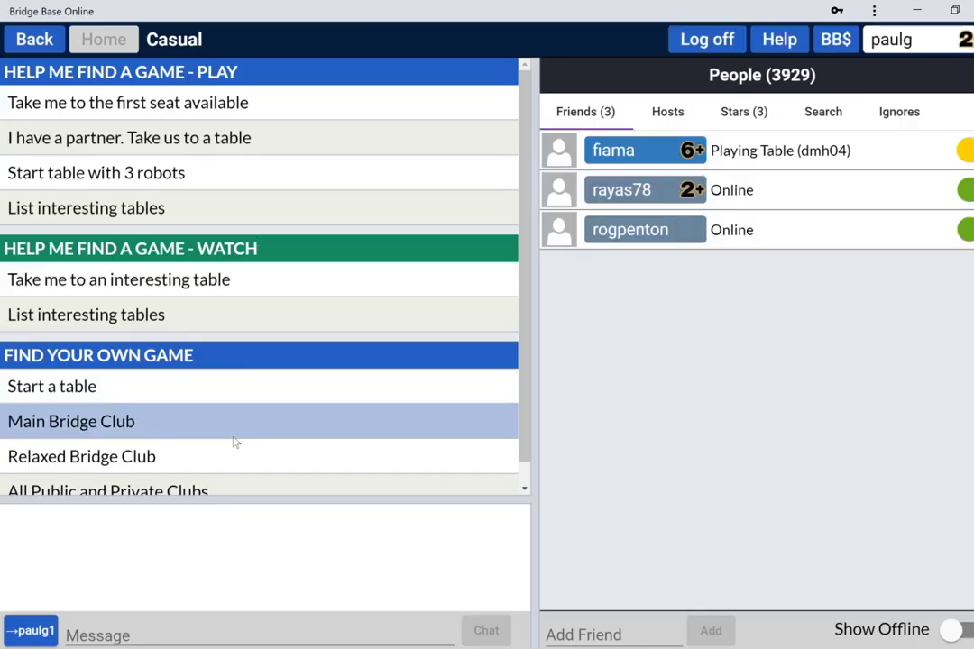
{"action": "left_click", "coordinate": [230, 467]}
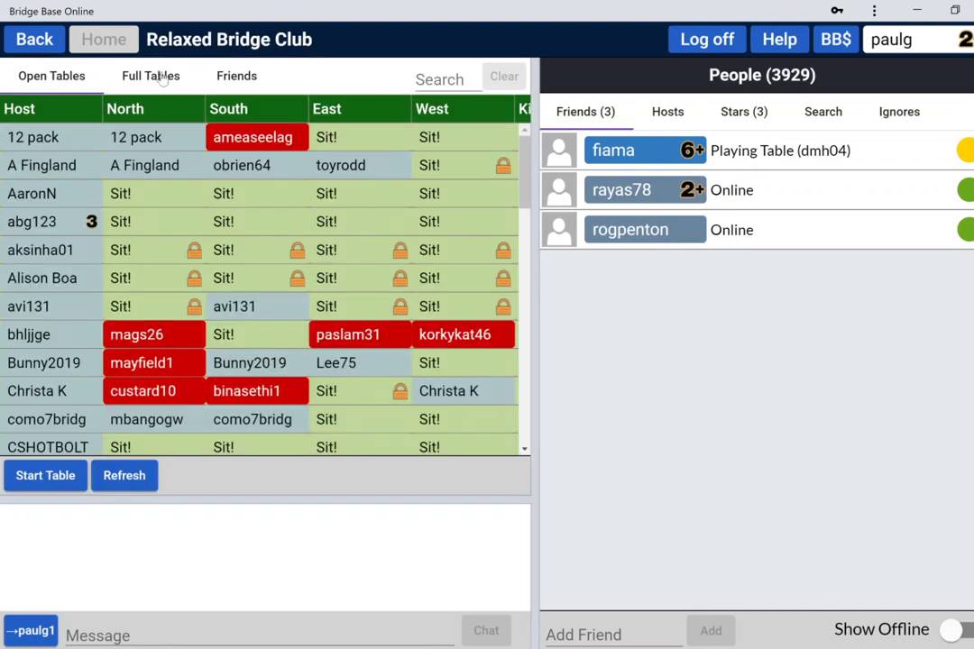
{"action": "left_click", "coordinate": [33, 42]}
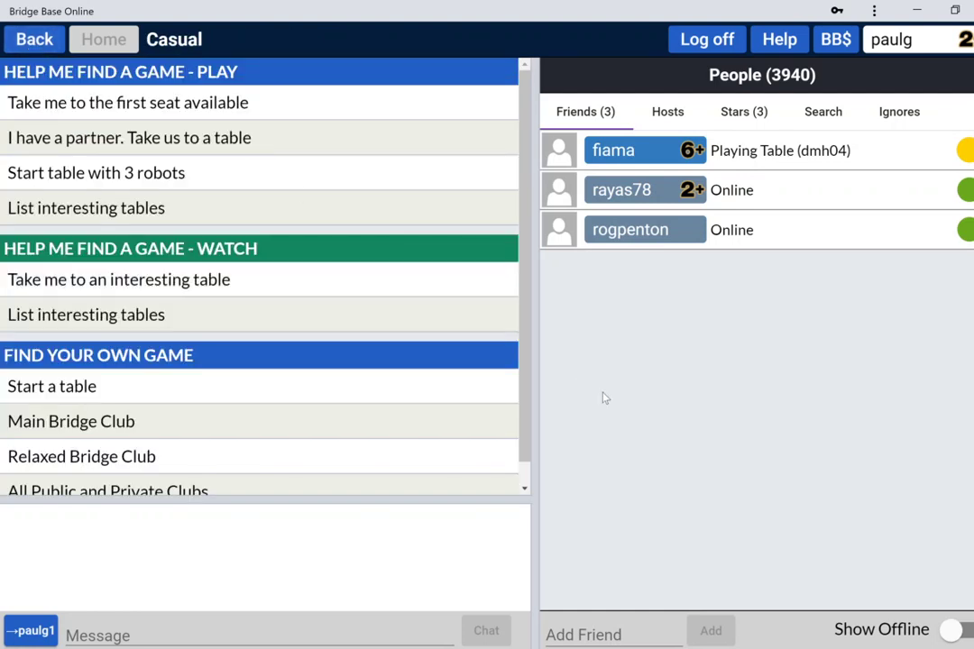
{"action": "left_click", "coordinate": [524, 487]}
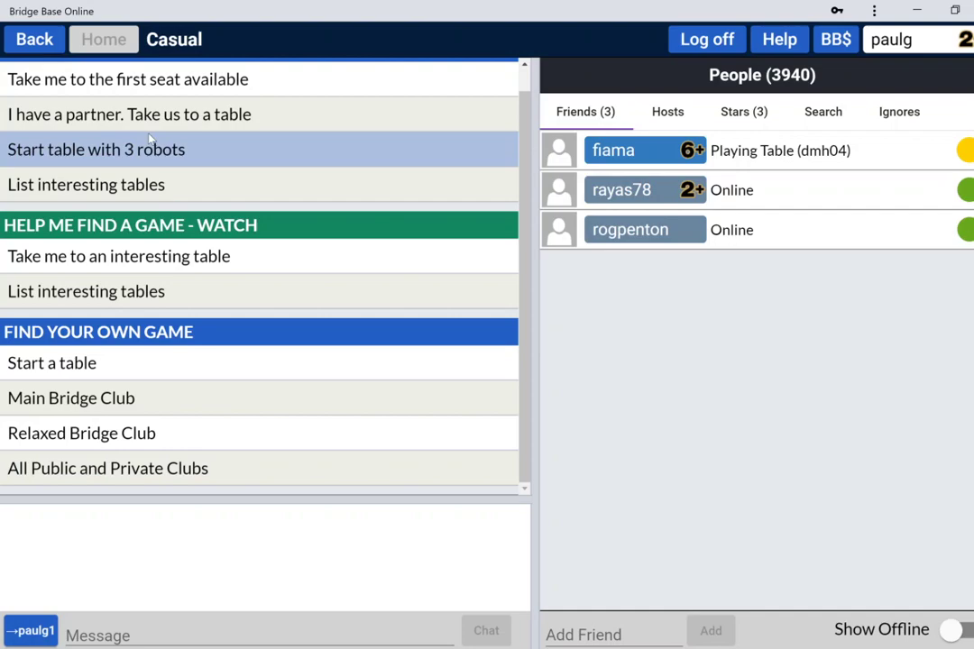
Return to the home page and view the options in the Practice area and in the Competitive area
{"action": "left_click", "coordinate": [34, 40]}
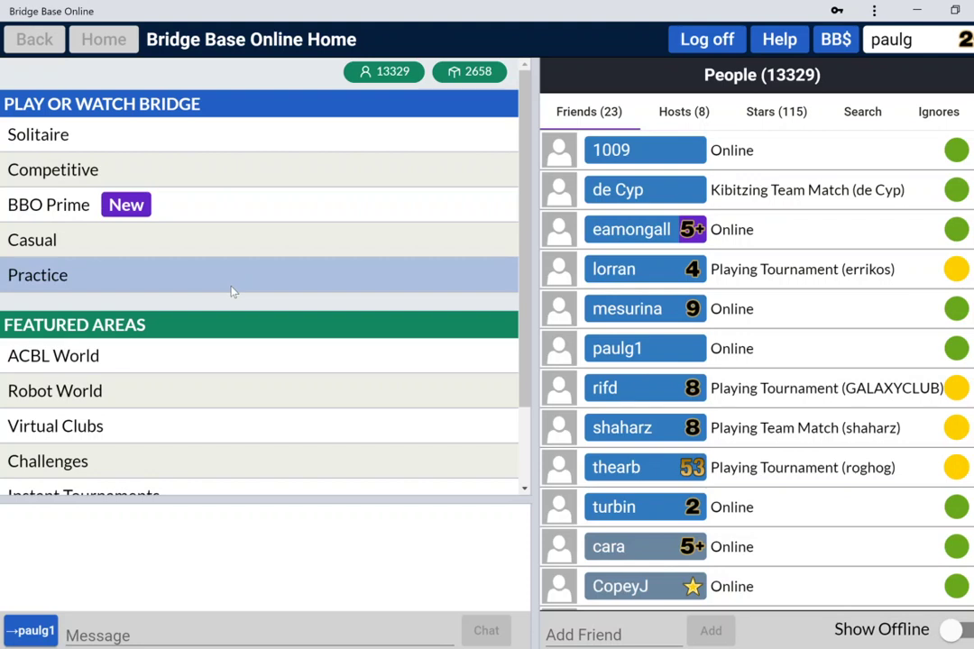
{"action": "left_click", "coordinate": [232, 292]}
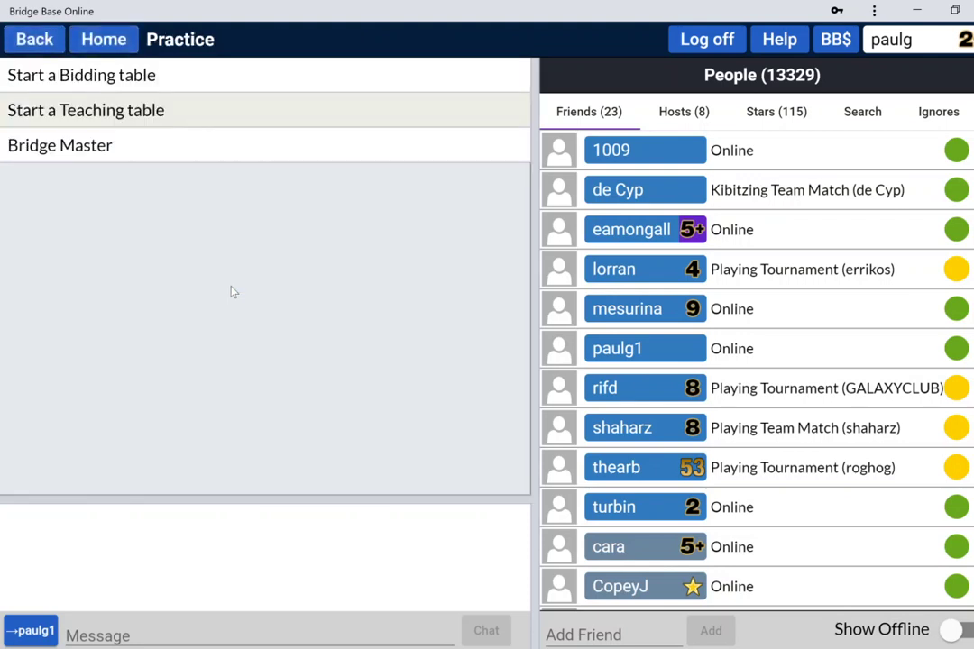
{"action": "left_click", "coordinate": [34, 40]}
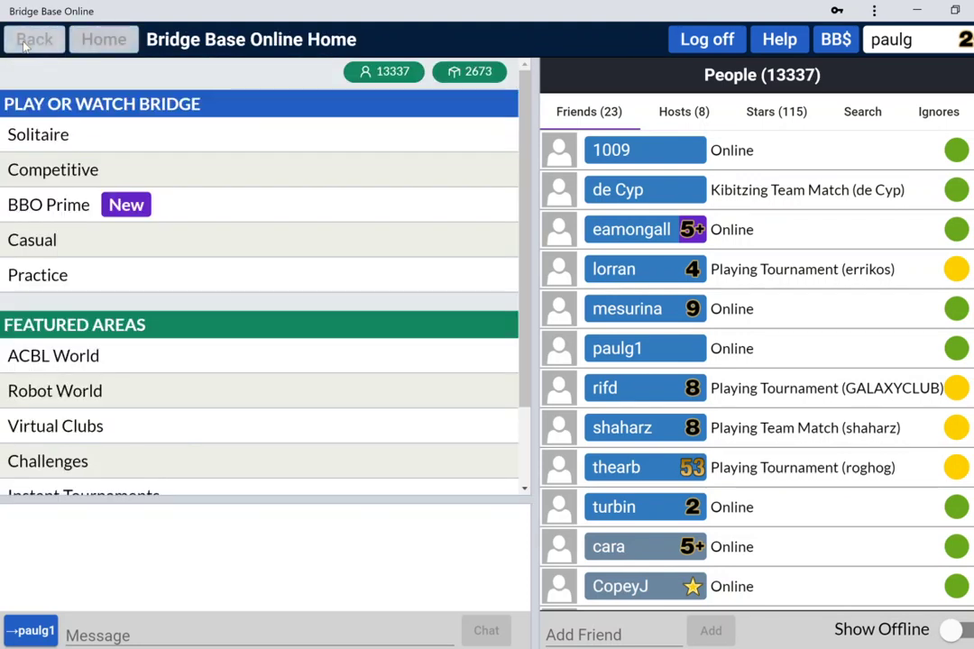
{"action": "left_click", "coordinate": [291, 180]}
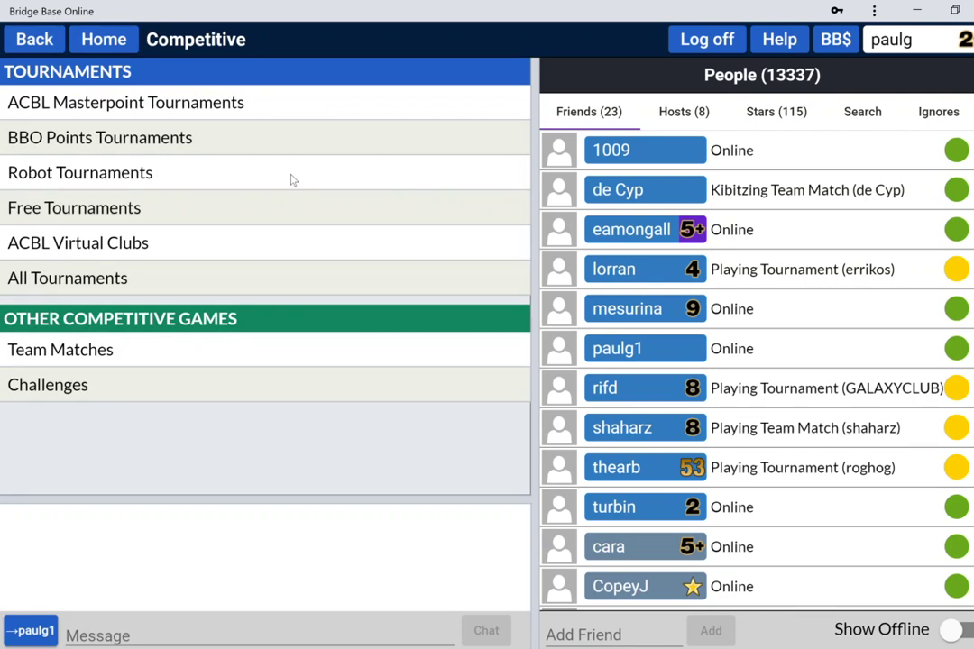